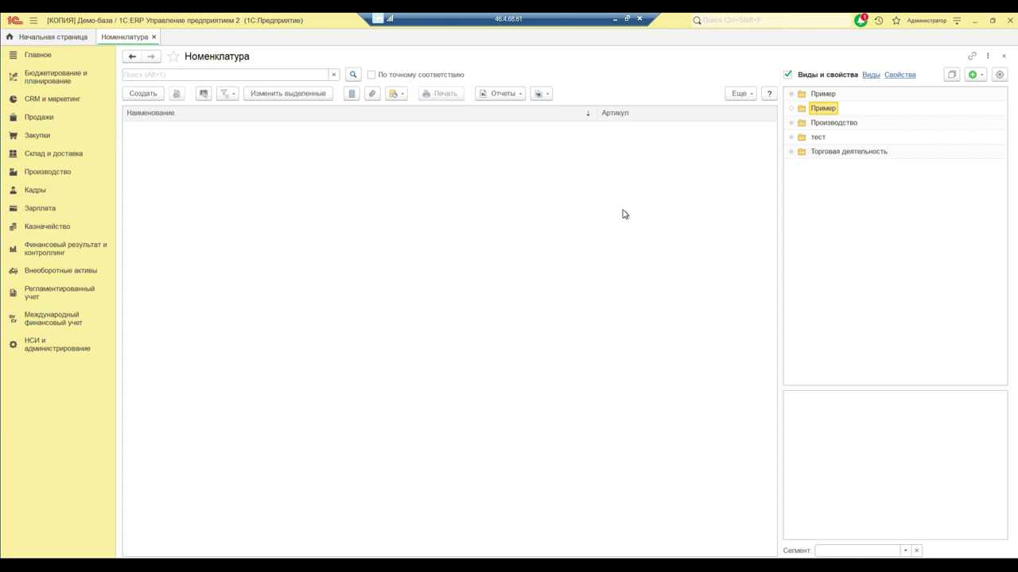
Step: Review the "Разрезы учета" options in the master-data settings for "Номенклатура", including the returnable packaging options, and close the settings
click(34, 347)
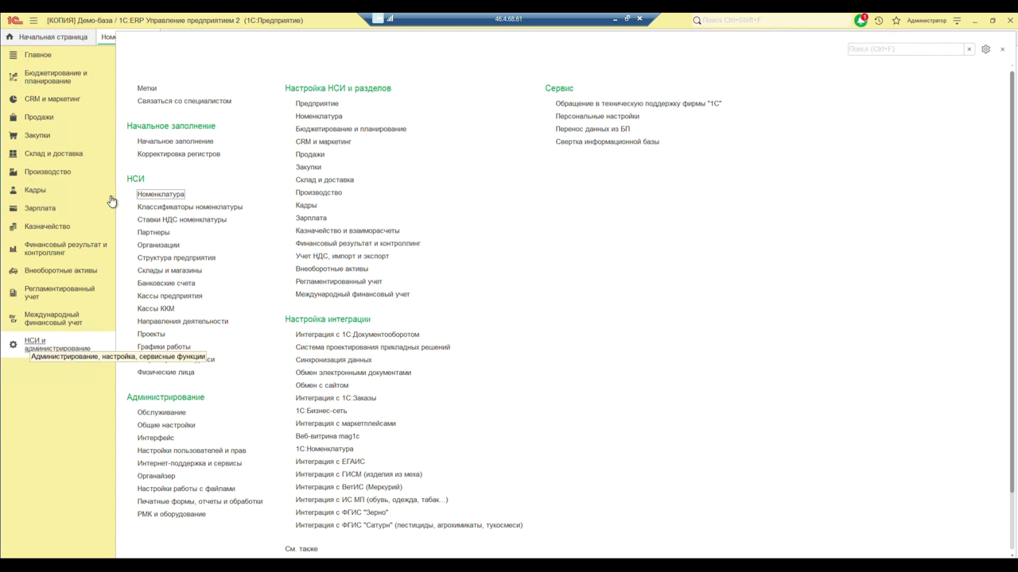
click(322, 116)
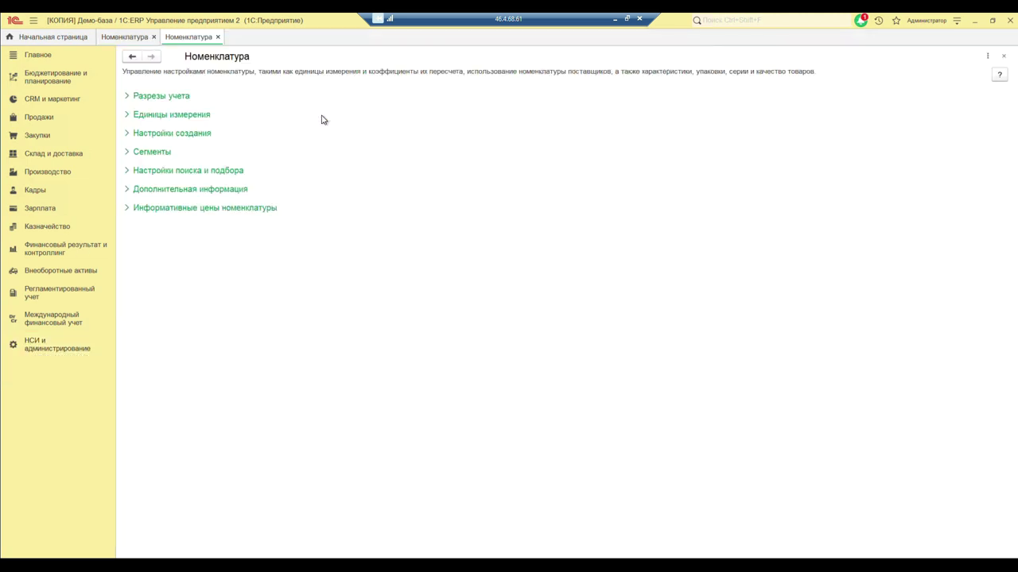
click(126, 96)
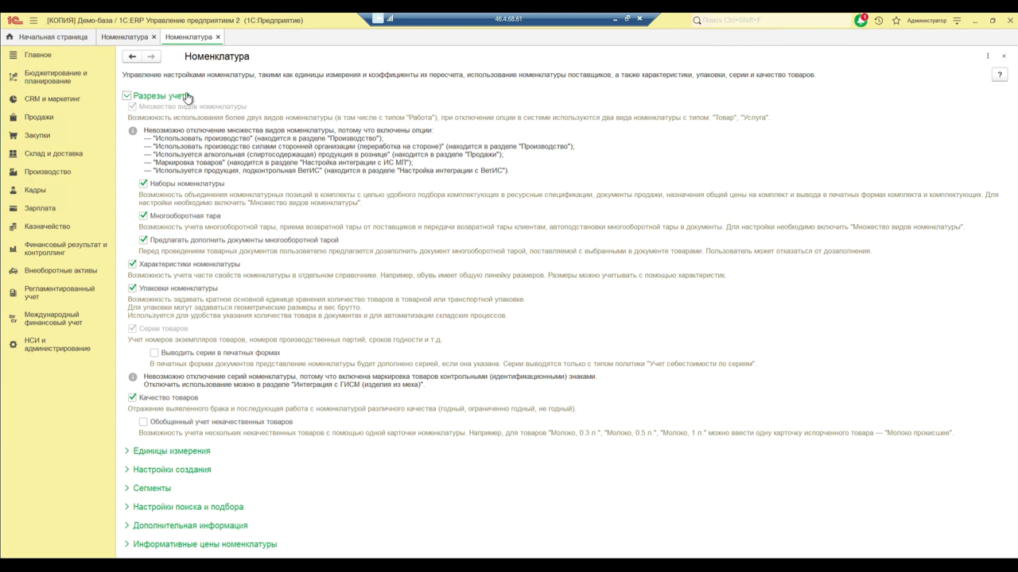
click(218, 37)
Step: In the Номенклатура catalog, create an item kind "Многооборотная тара" of type "Тара" in the group "Пример" and save it
click(50, 352)
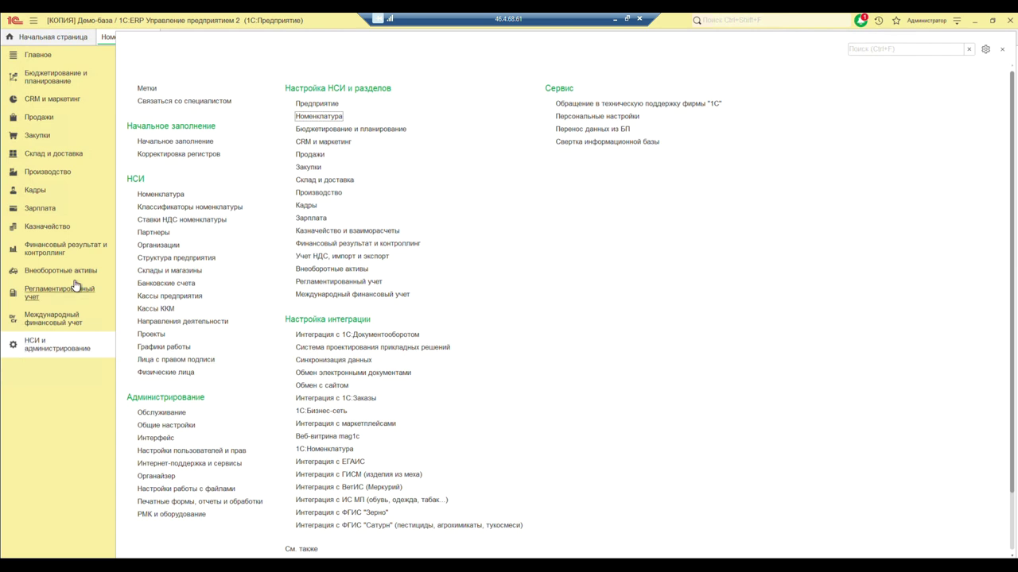
click(169, 196)
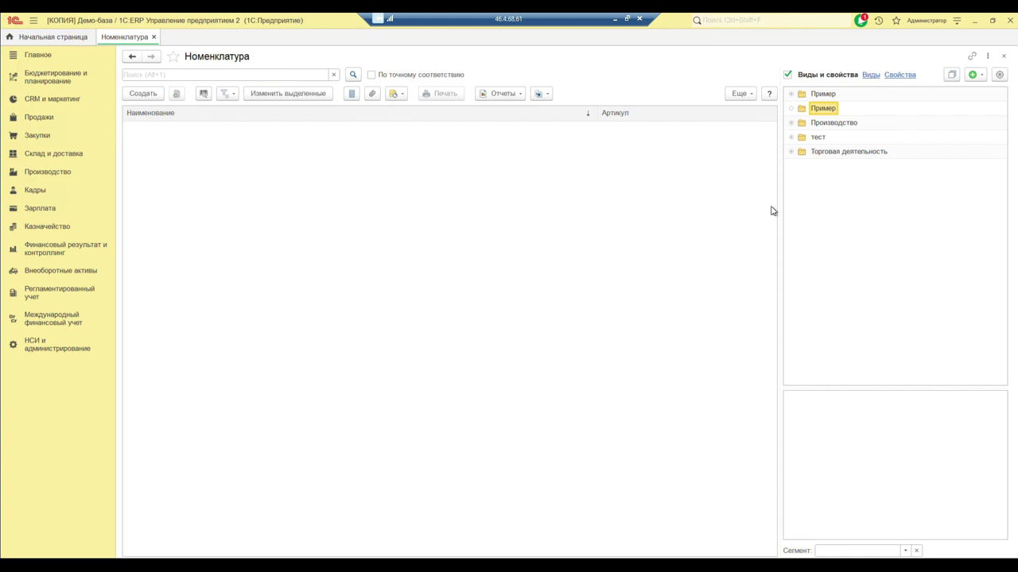
click(981, 77)
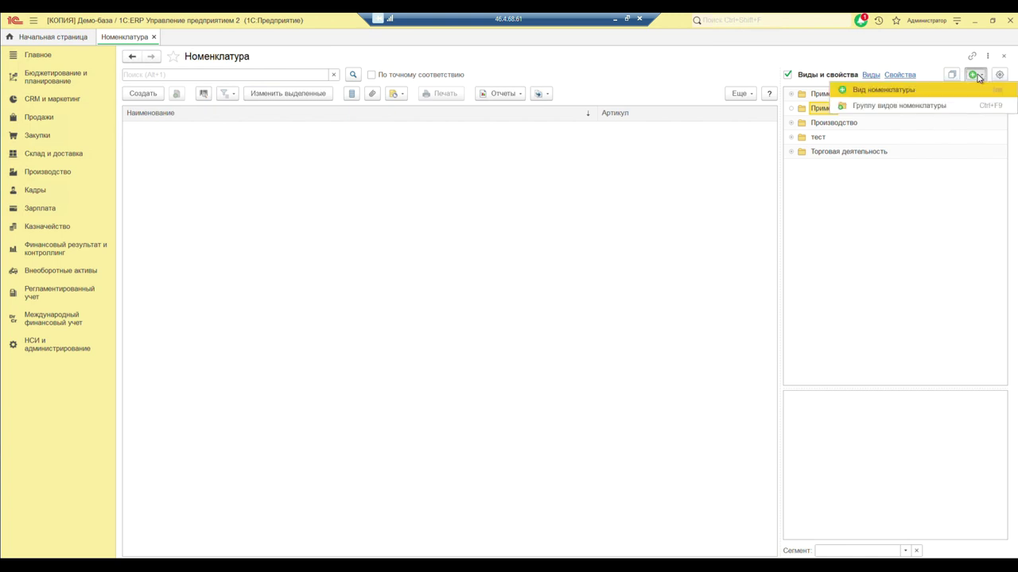
click(881, 93)
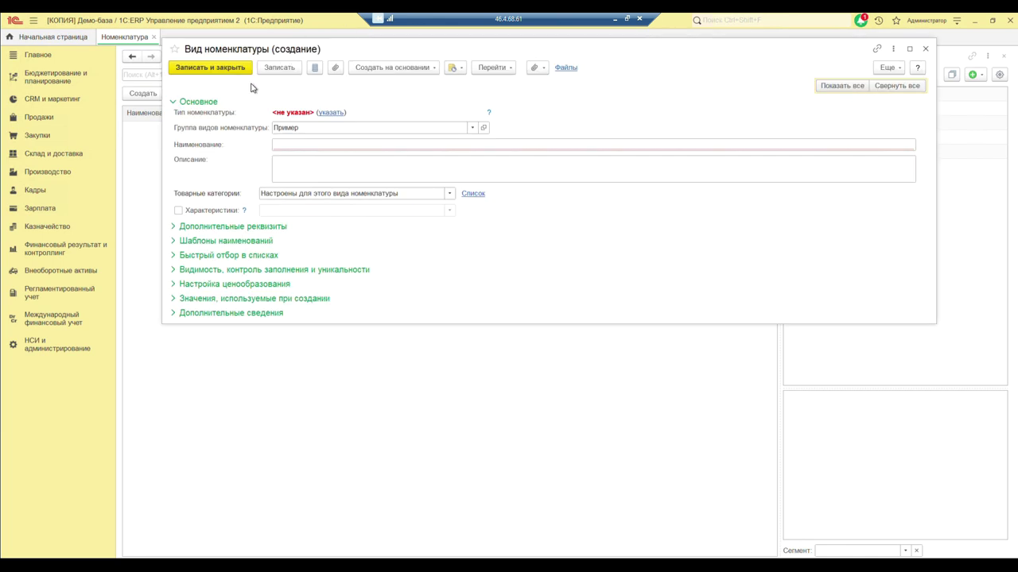
click(333, 112)
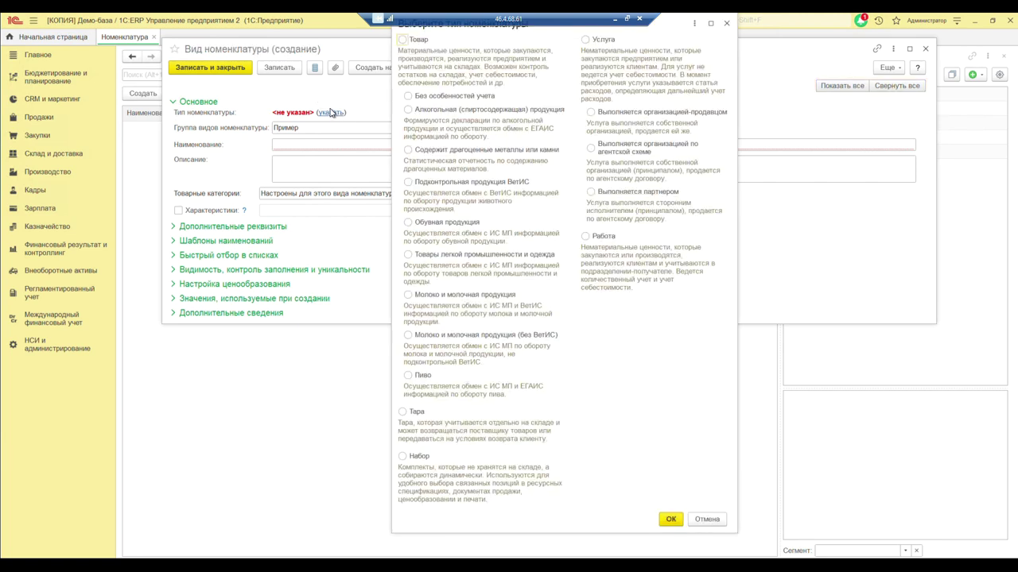
click(403, 411)
click(670, 520)
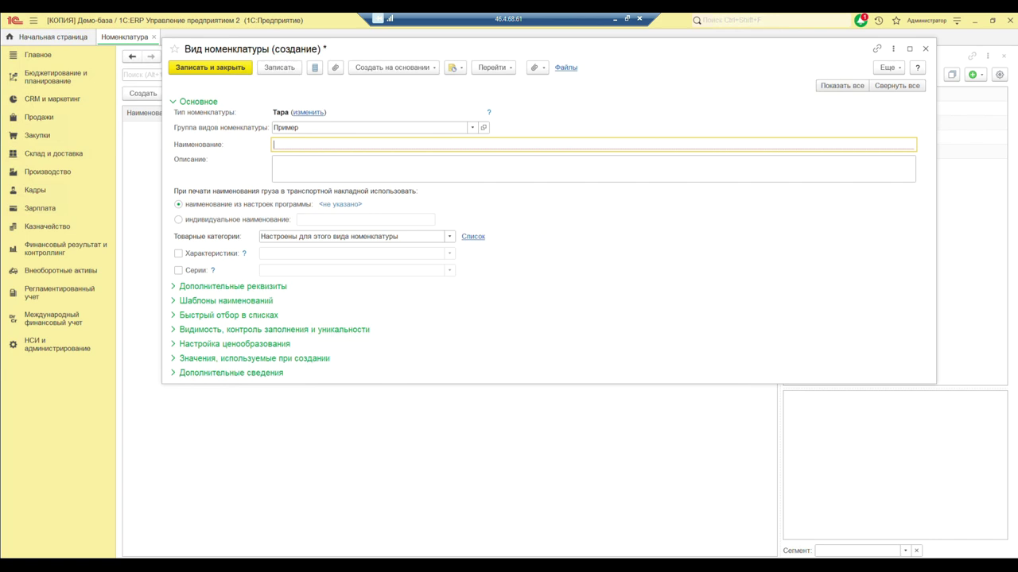
text(Много)
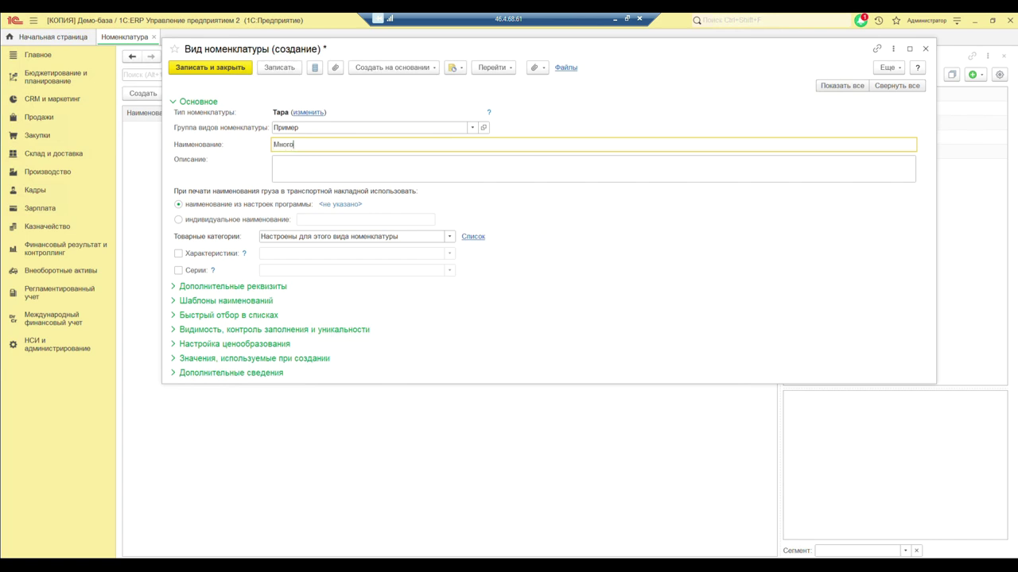
text(оборотная тара)
click(210, 67)
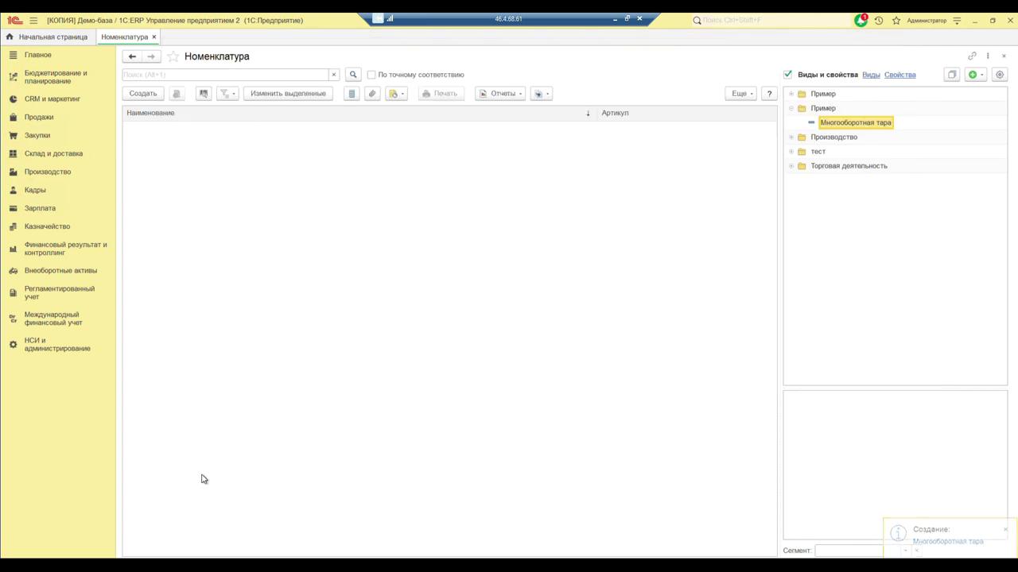
Step: Create an item "Ящик" of the kind "Многооборотная тара" with storage unit "шт" and save it
click(141, 94)
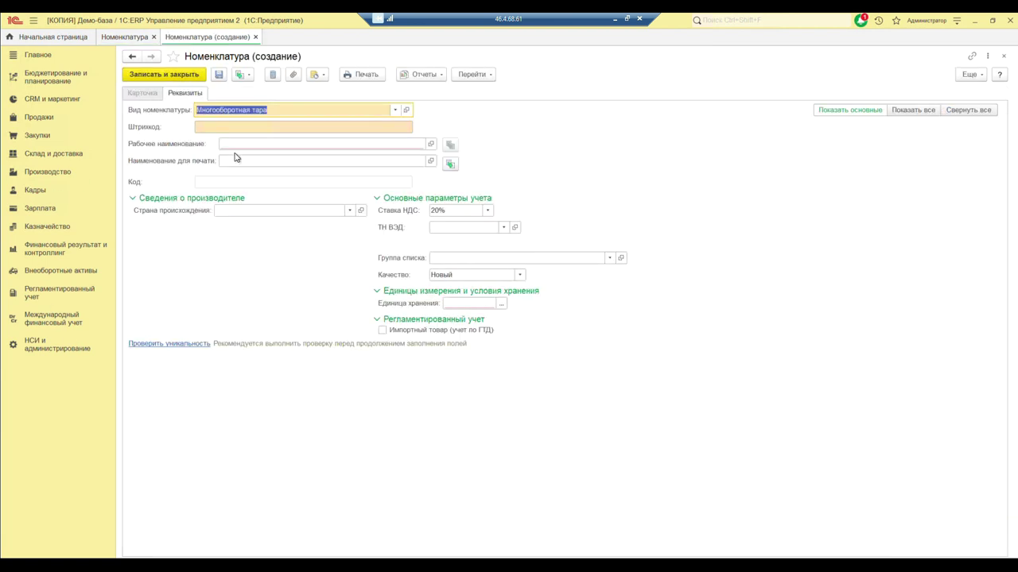
click(236, 143)
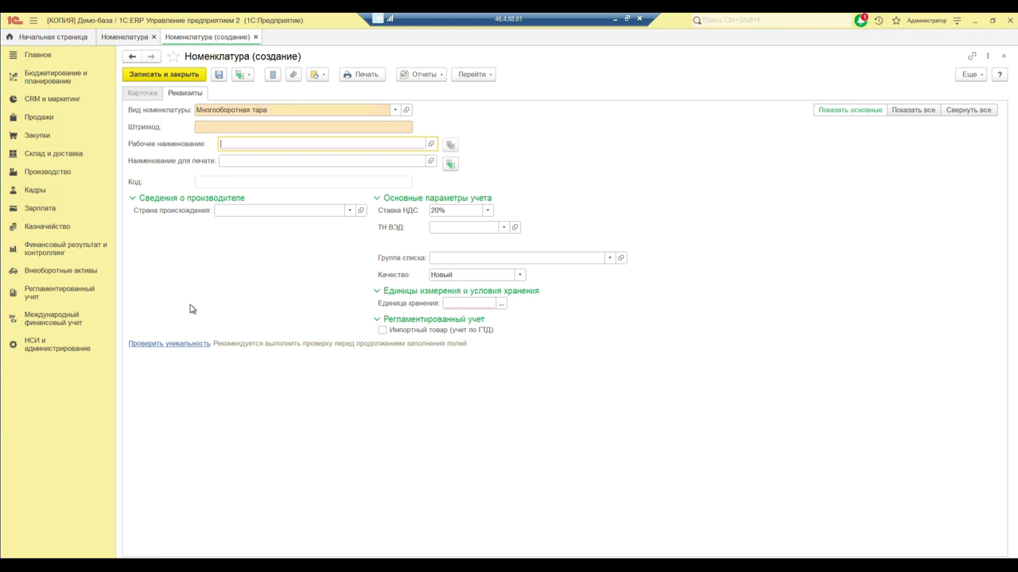
text(Ящик)
click(469, 305)
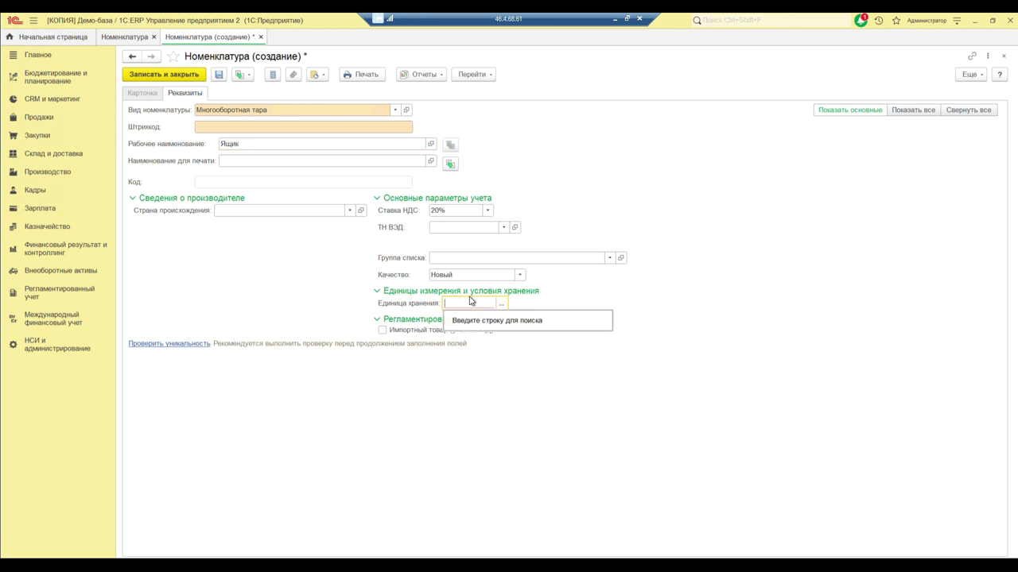
text(шт)
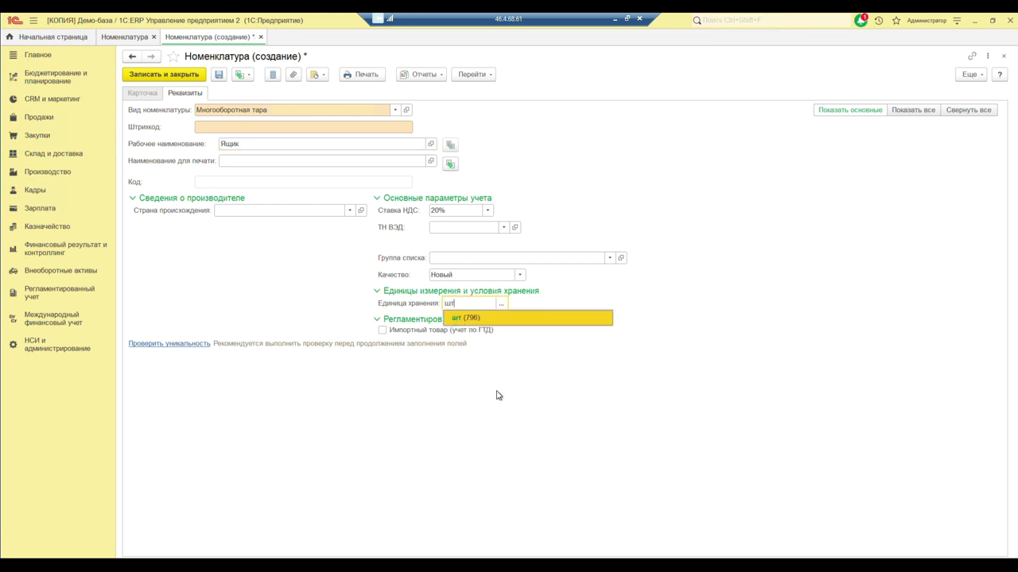
click(499, 318)
click(137, 74)
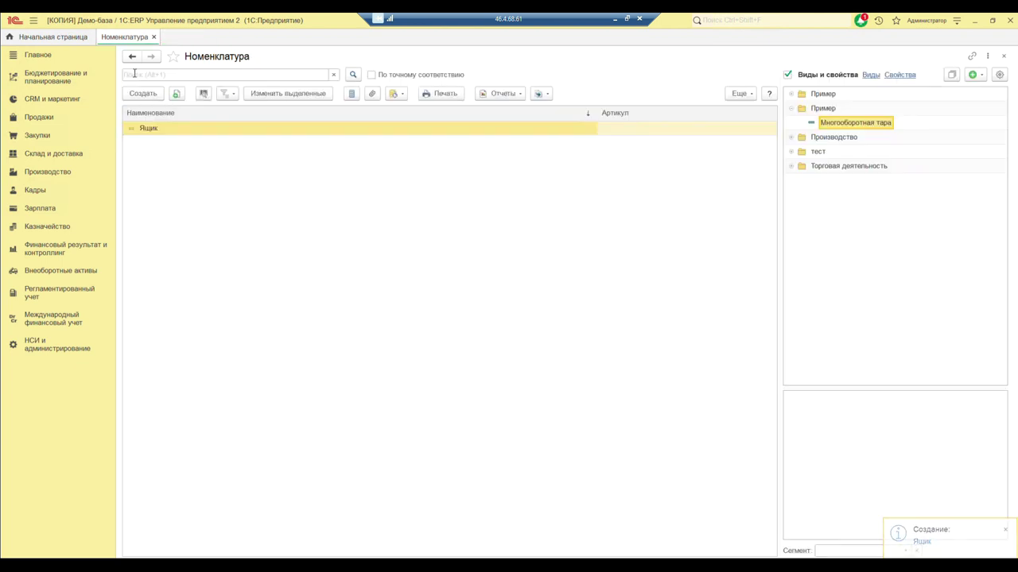
Step: Create an item kind "Материалы" of type "Товар" in the group "Пример" and save it
click(975, 78)
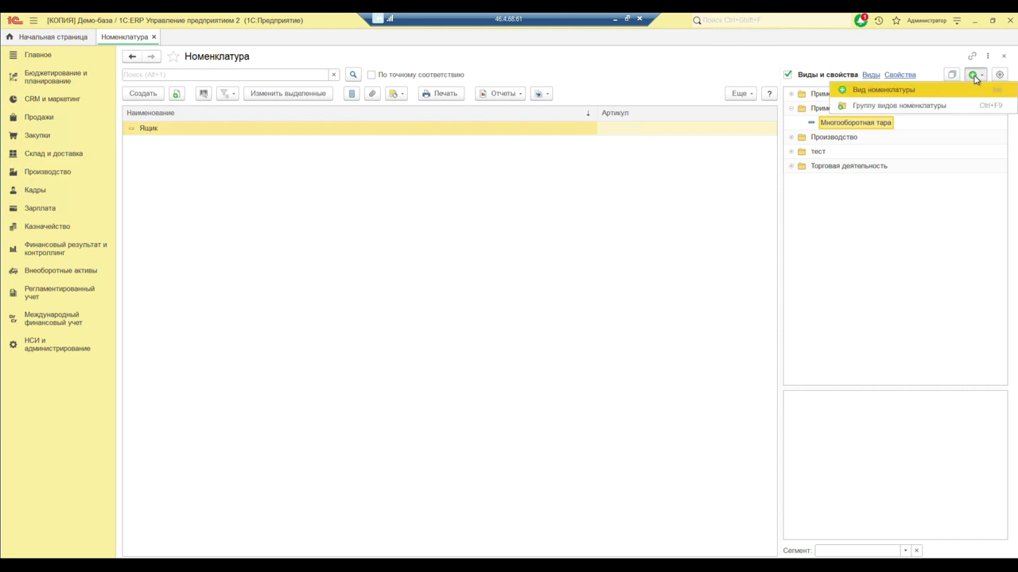
click(926, 89)
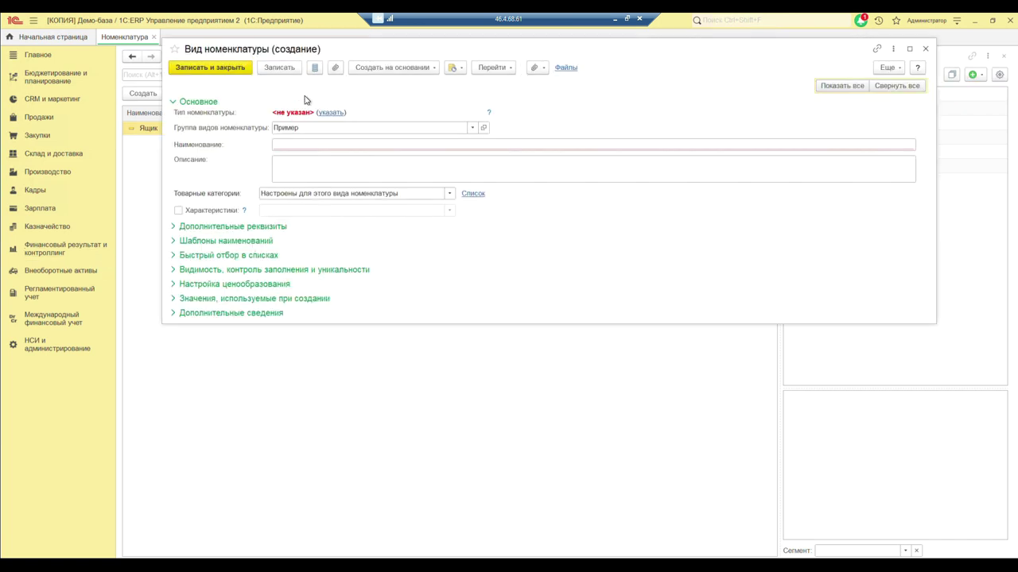
click(330, 112)
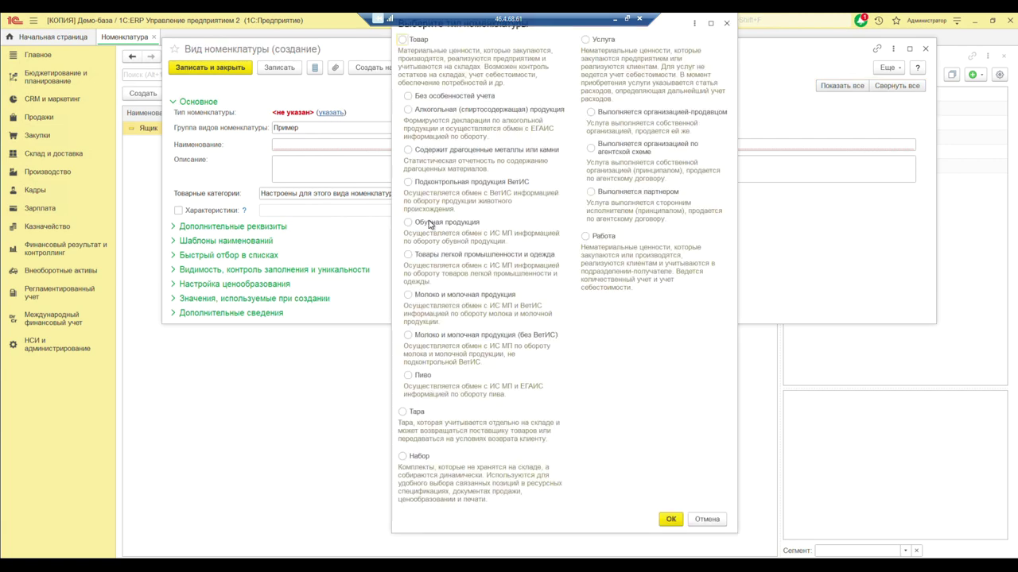
click(403, 40)
click(671, 519)
click(331, 143)
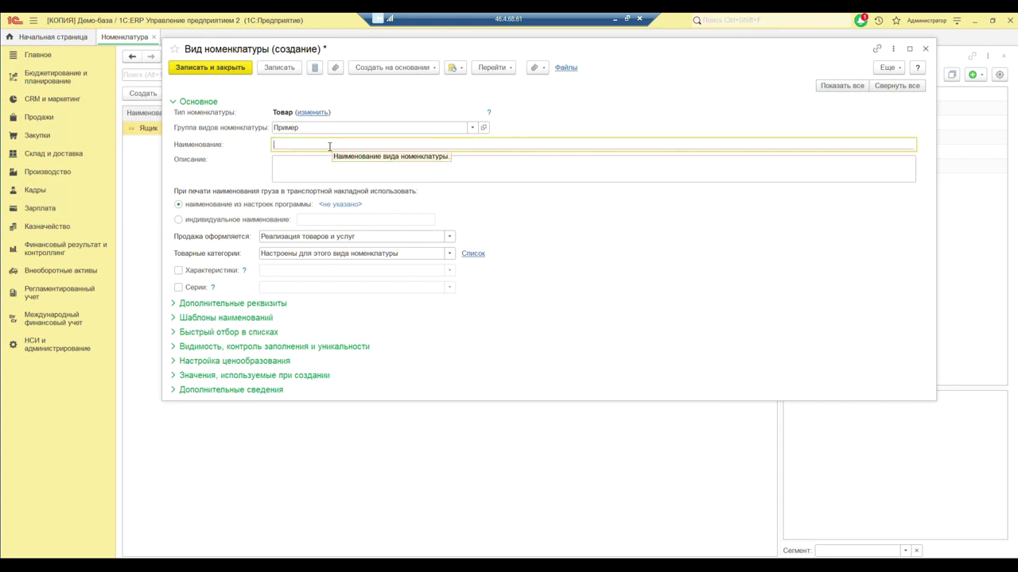
text(Материалы)
click(208, 67)
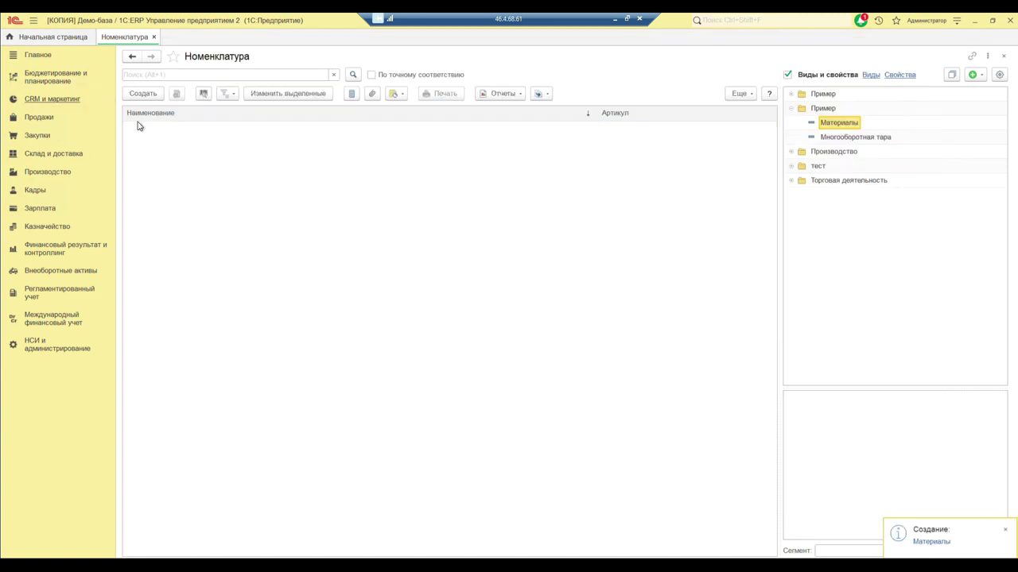
Step: Start a new item of the kind "Материалы" with working name "Подшипник" and storage unit "шт"
click(149, 94)
click(233, 143)
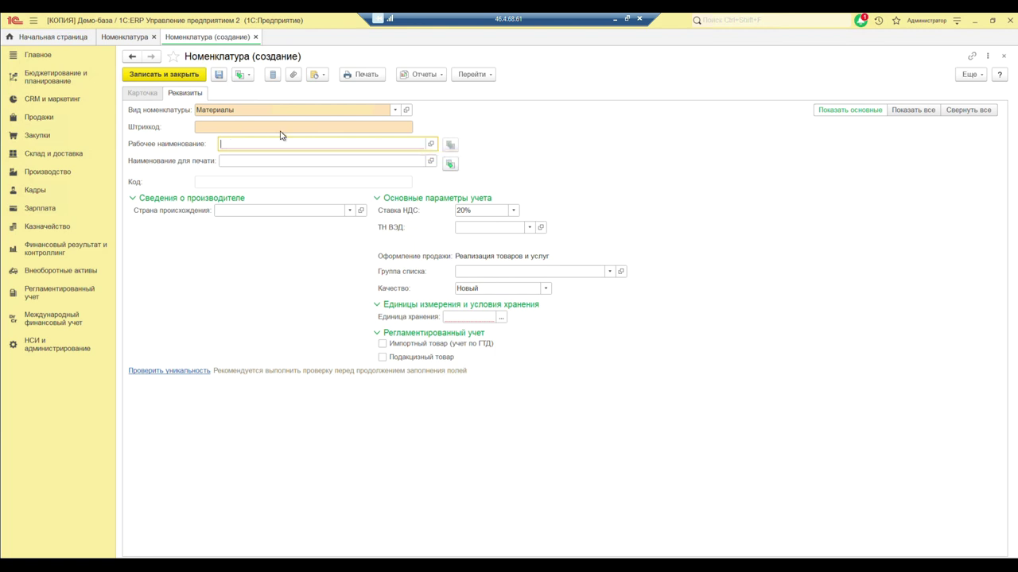
text(Подшипник)
click(449, 318)
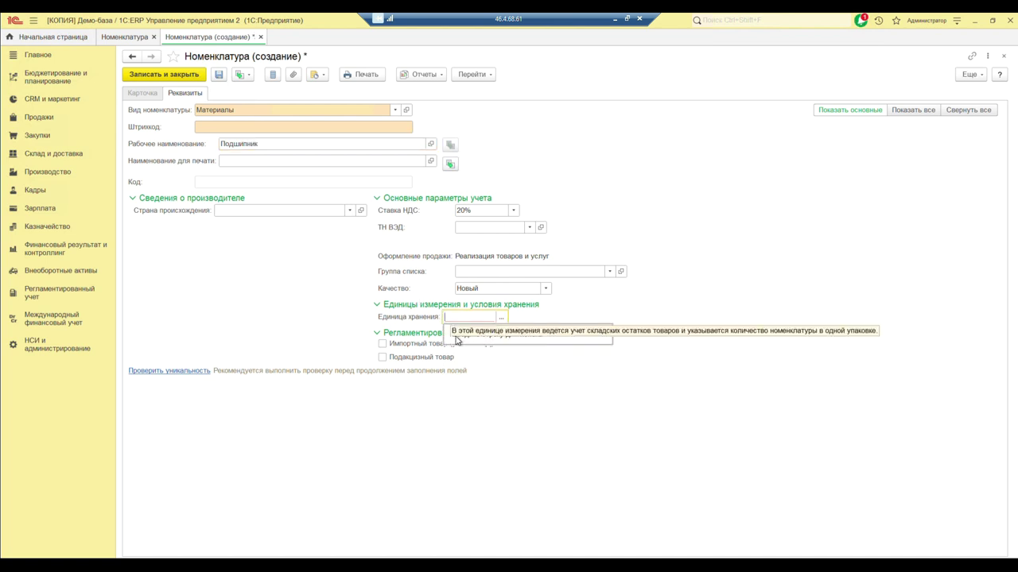
text(шт)
click(456, 338)
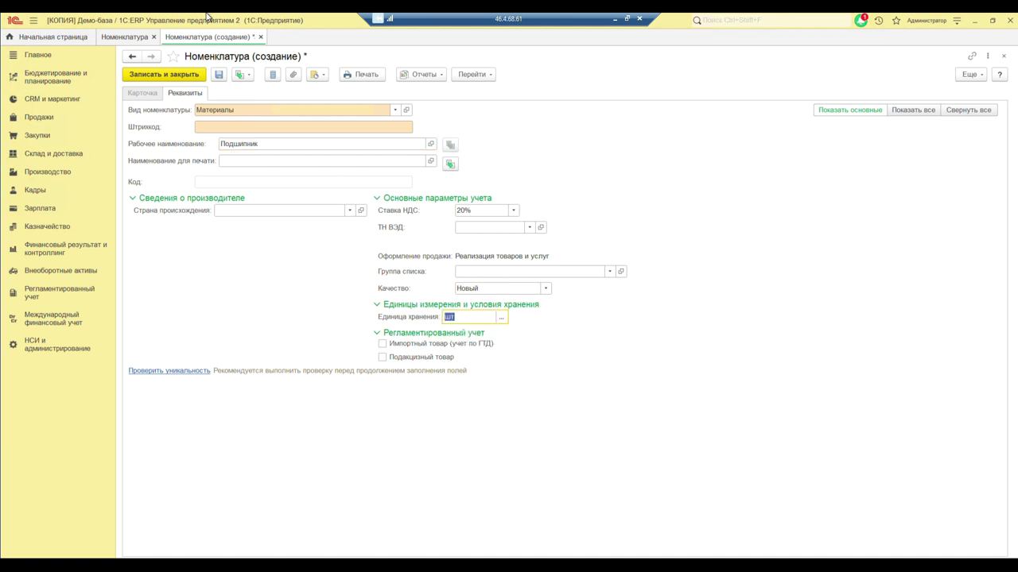
Step: Show all attributes of the "Подшипник" item, enable "Упаковки" with "Индивидуальный набор", and save the item
click(913, 110)
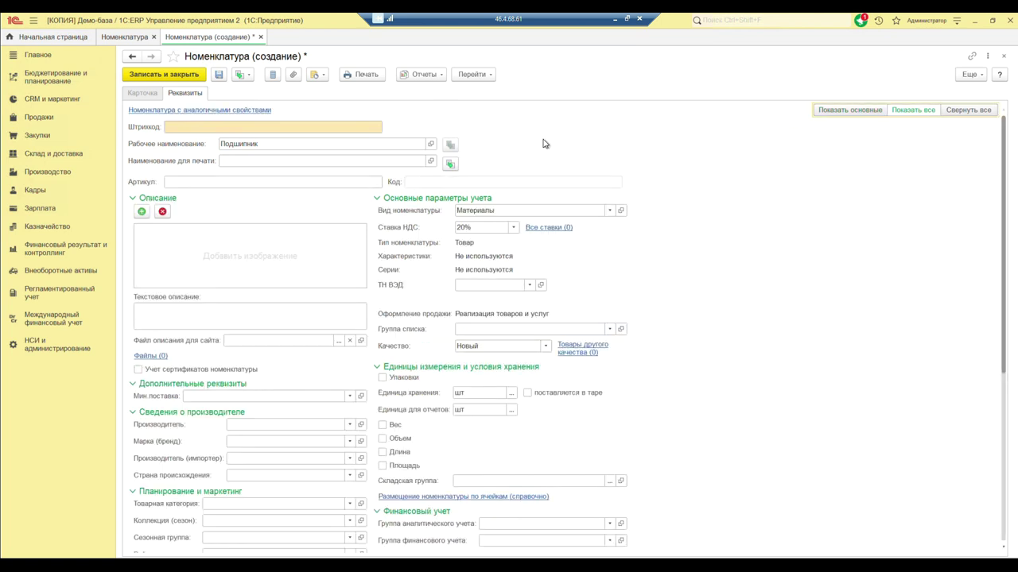
click(382, 378)
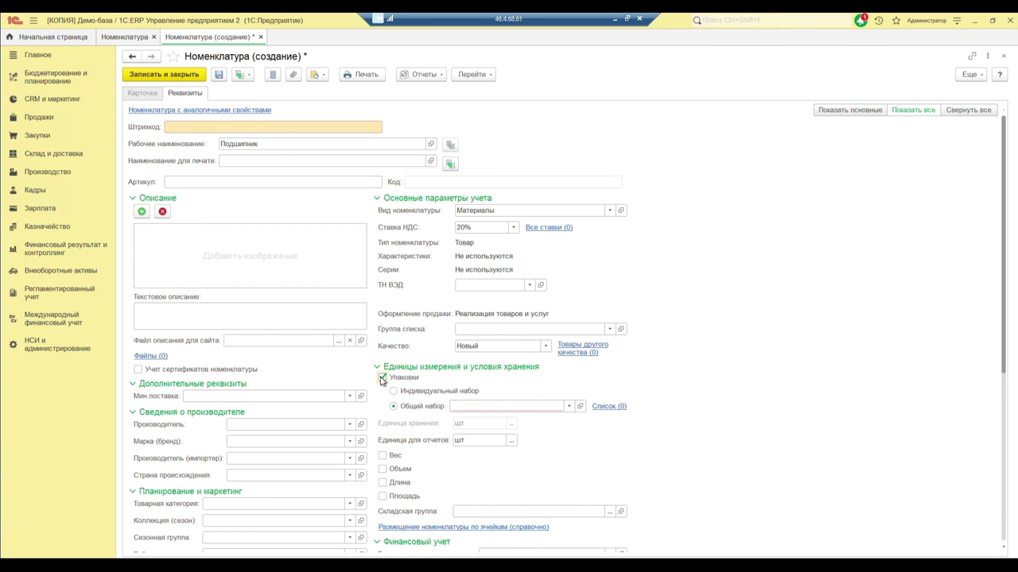
click(220, 73)
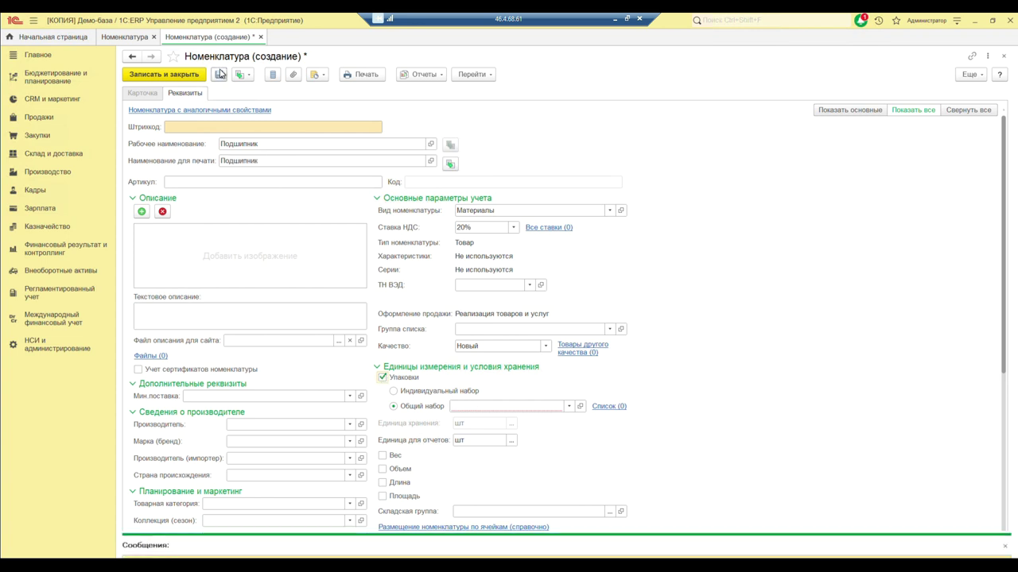
click(394, 395)
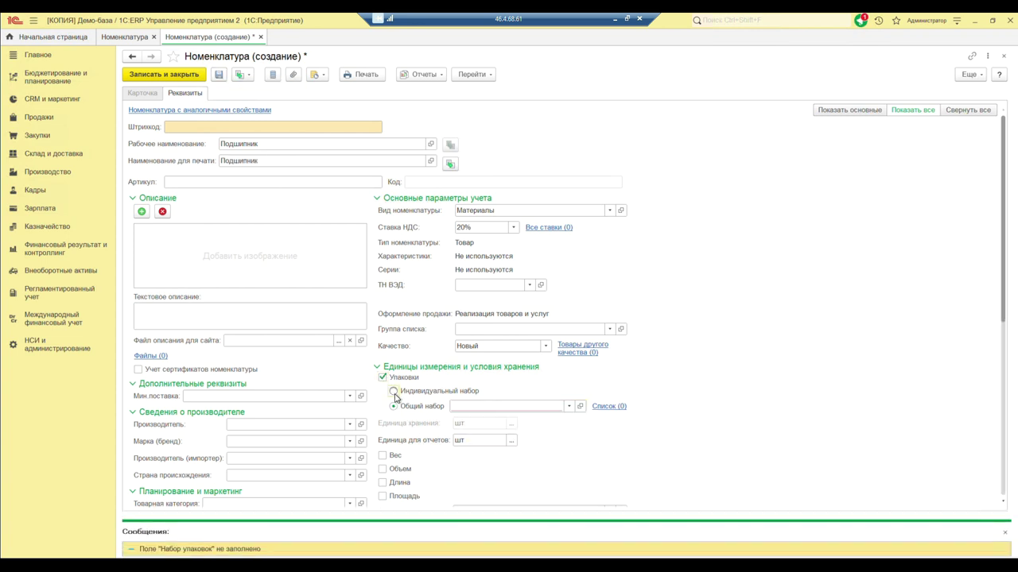
click(219, 75)
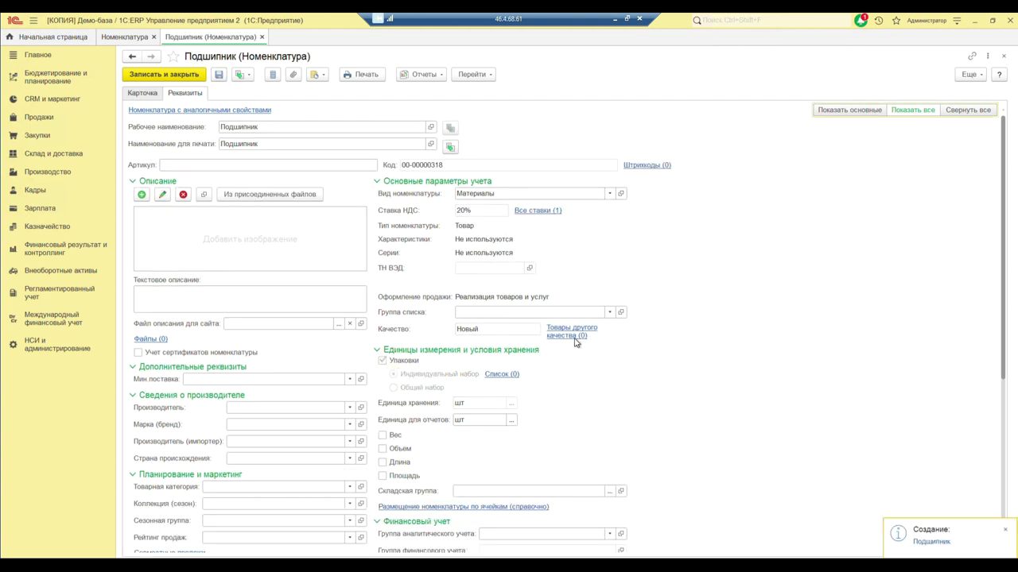
Step: Add a packaging unit to the item's individual set, with classifier unit "шт" consisting of 20 шт and the name "шт (20 шт)"
click(496, 375)
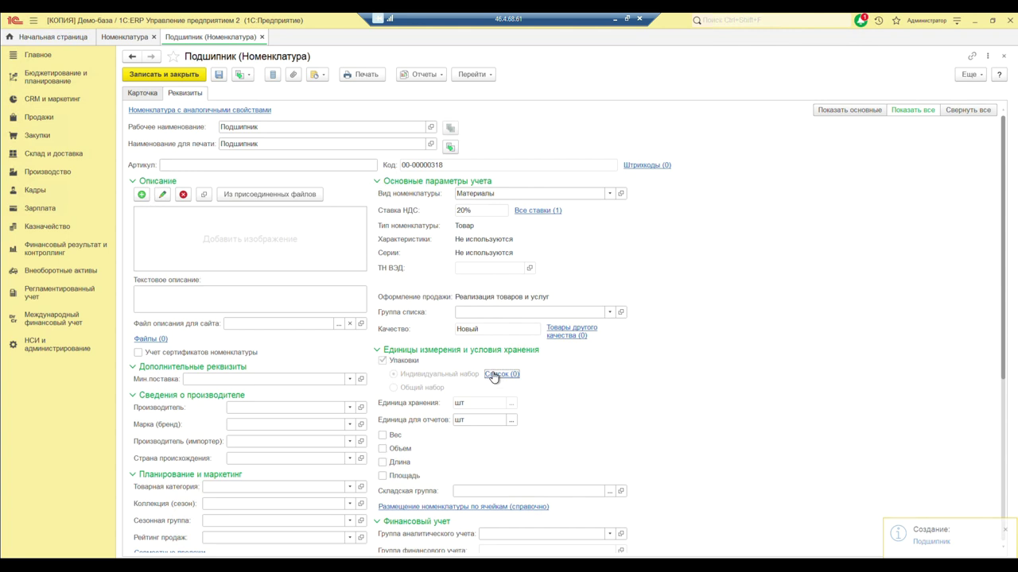
click(144, 76)
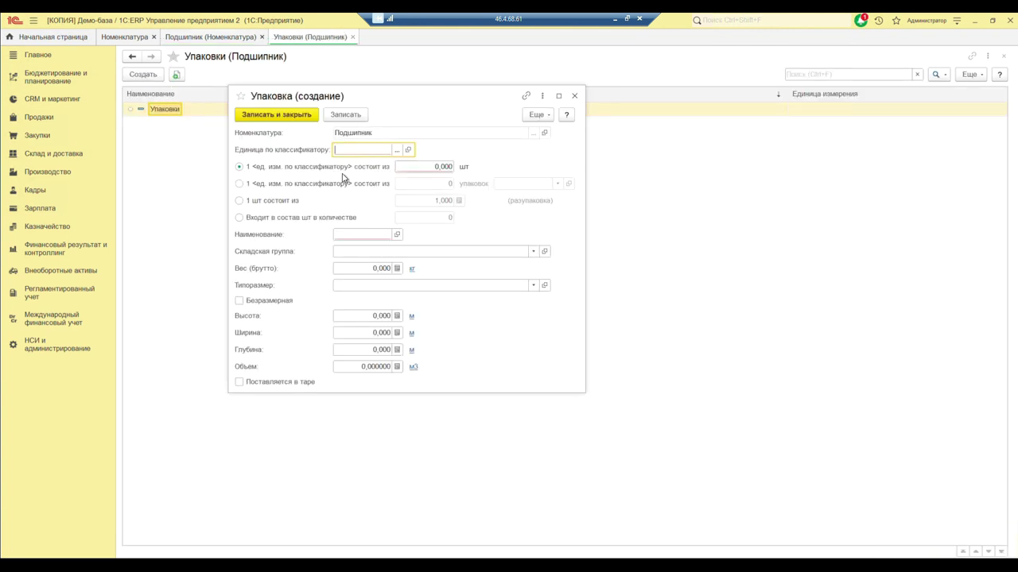
click(396, 149)
scroll(320, 220, down, 1)
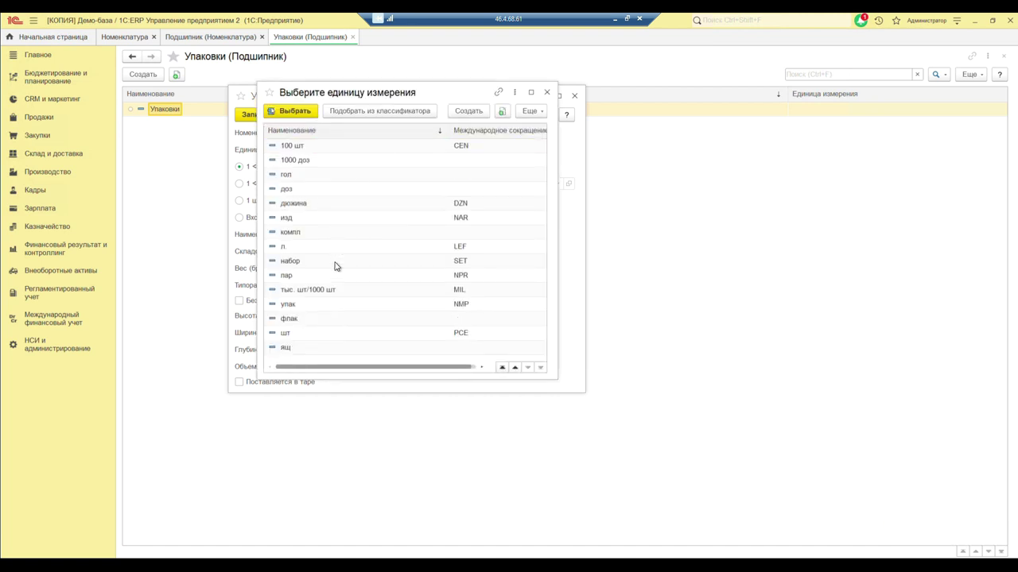
double_click(312, 335)
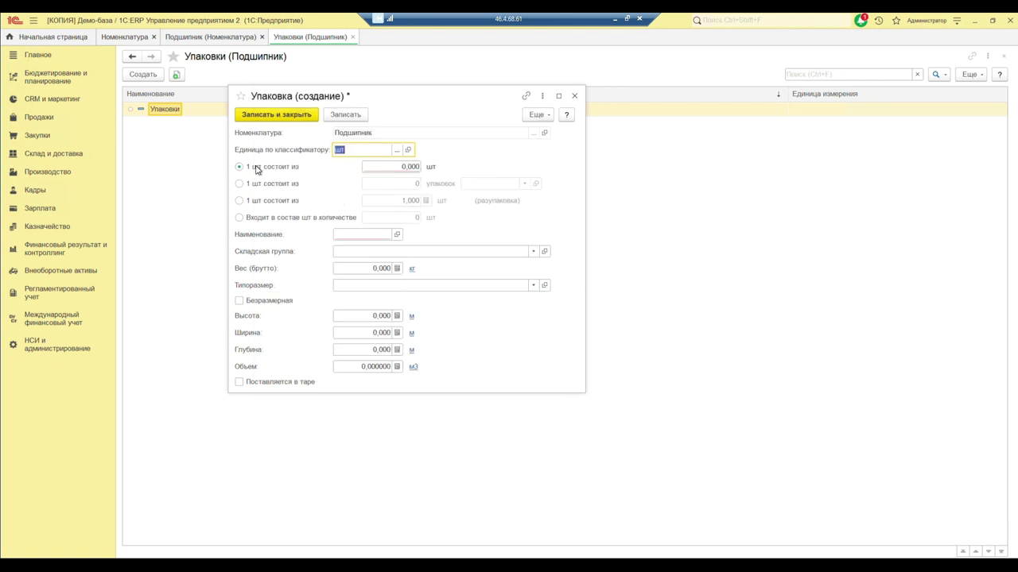
click(383, 168)
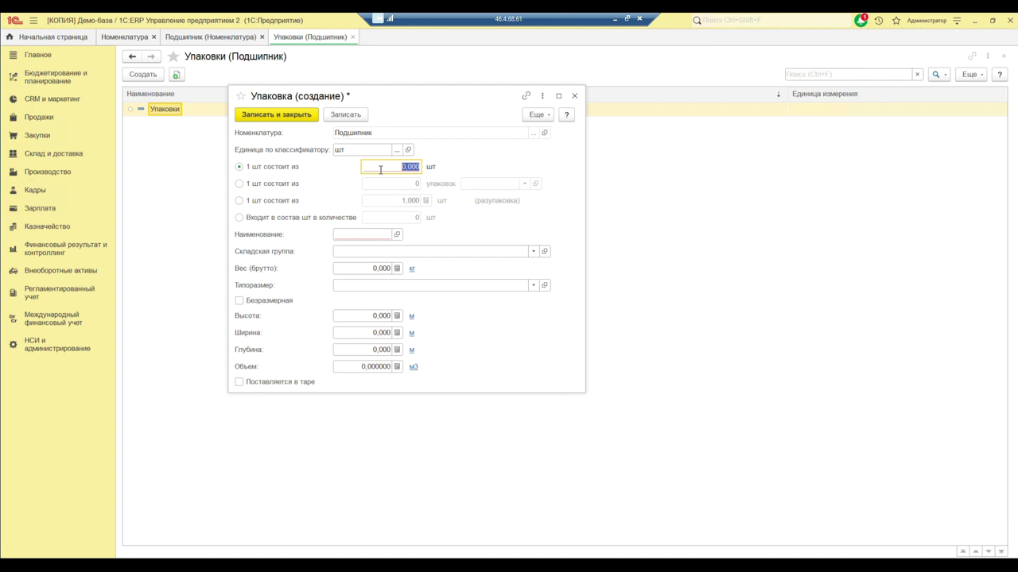
text(20)
click(361, 232)
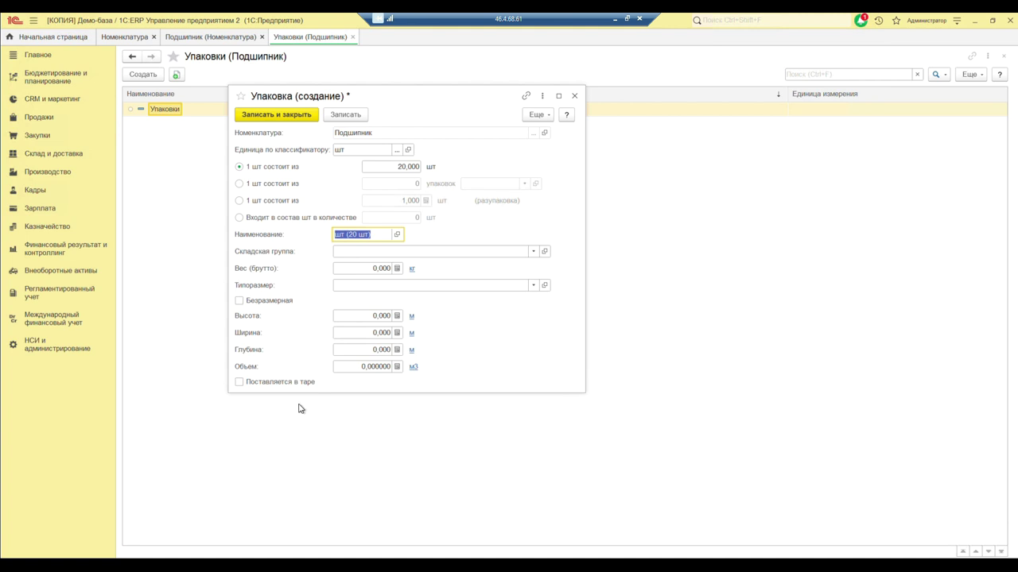
Step: Mark the packaging as "Поставляется в таре" with returnable container "Ящик", offered starting from 1 шт, and save it
click(239, 383)
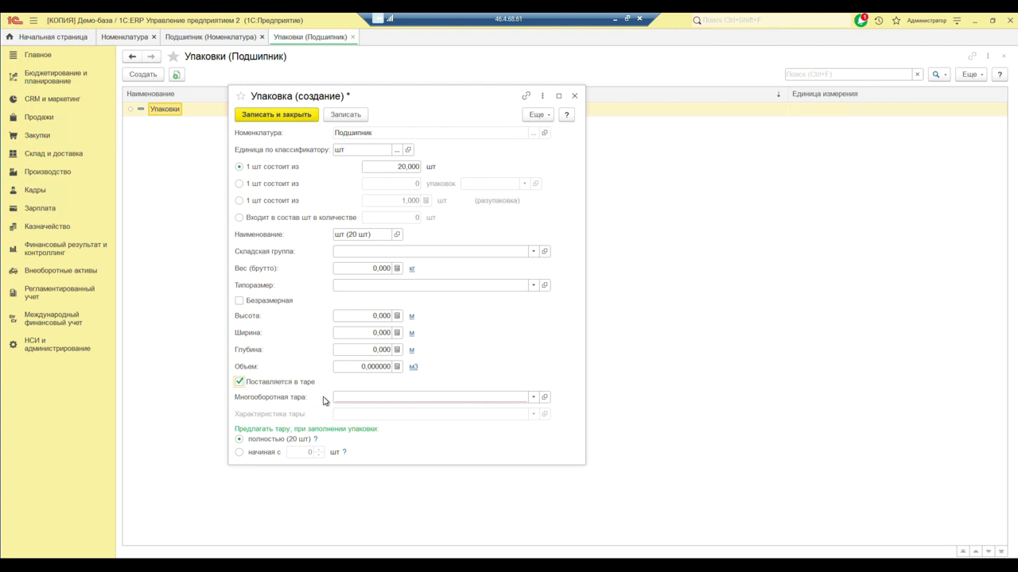
click(354, 397)
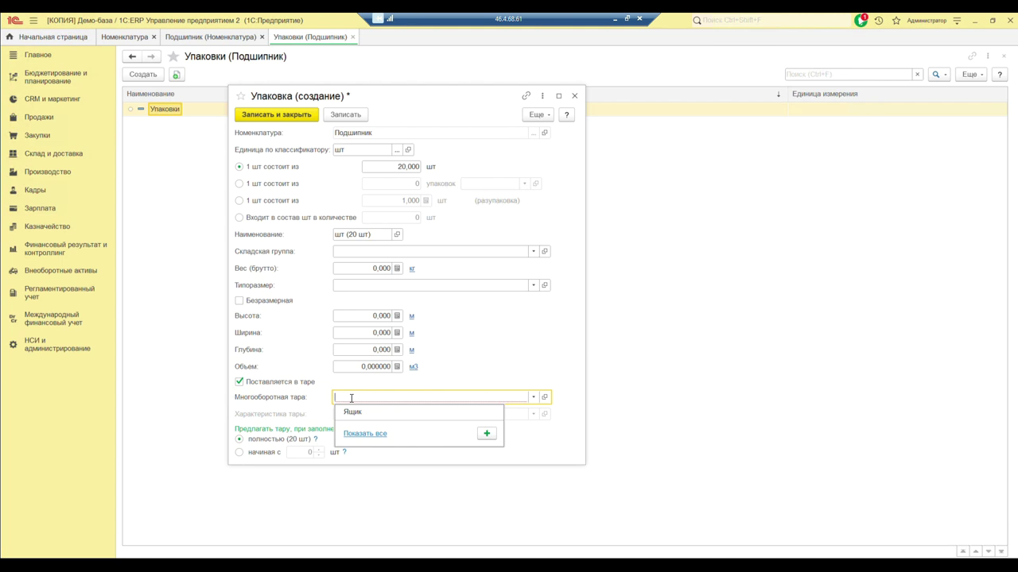
click(357, 414)
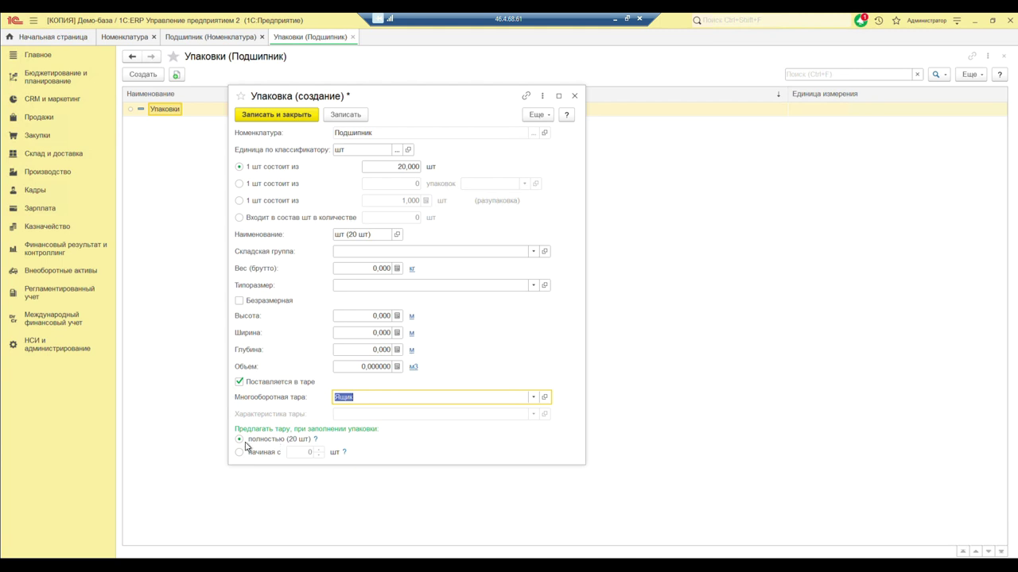
click(240, 452)
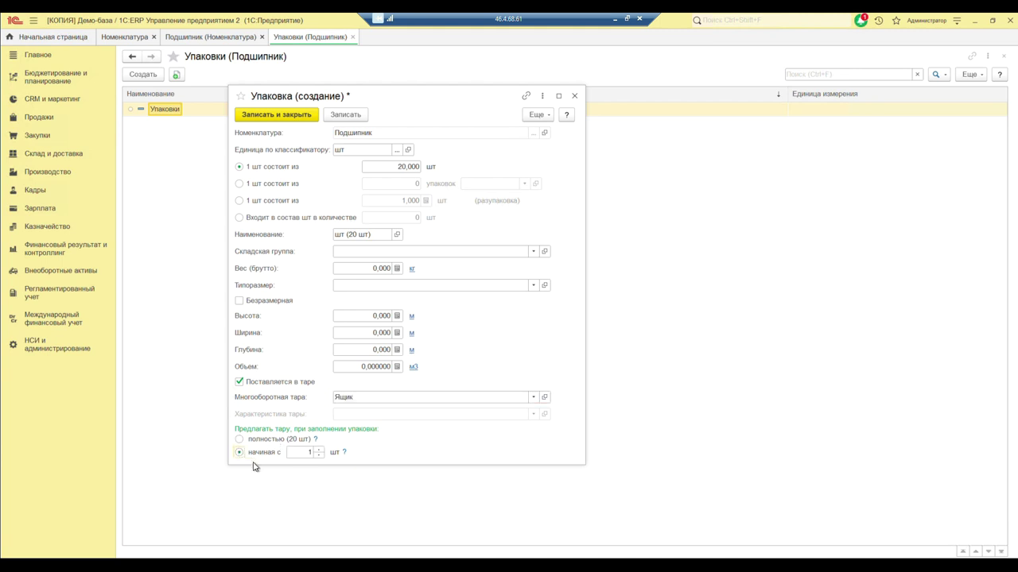
mouse_move(311, 449)
click(292, 115)
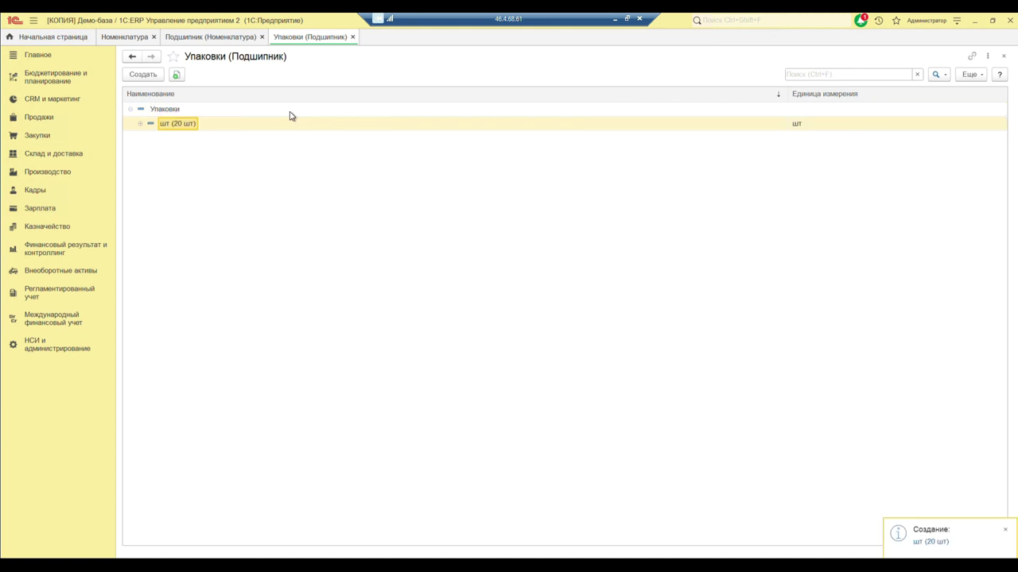